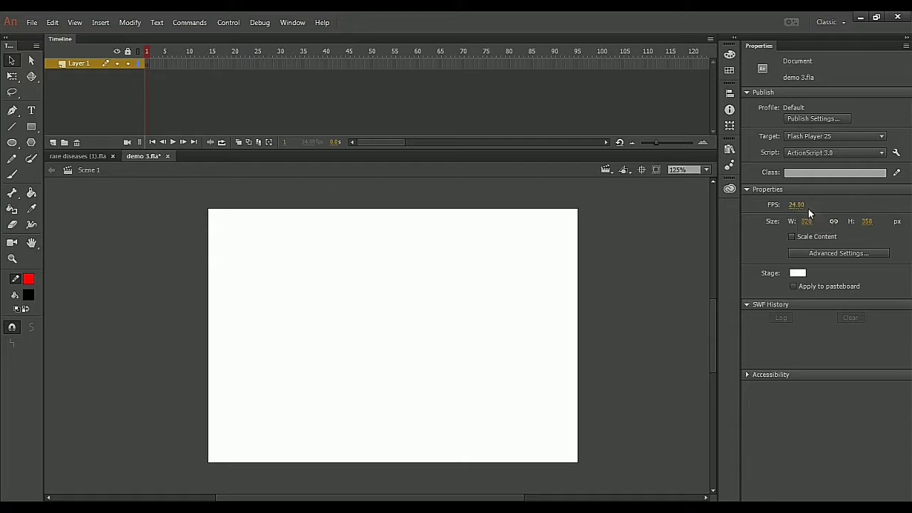
Set the document's frame rate to 24 FPS.
click(798, 206)
click(797, 205)
text(24)
key(Return)
Resize the stage to 531 px wide and 335 px high.
click(806, 222)
text(550)
key(Return)
drag(807, 223, 827, 224)
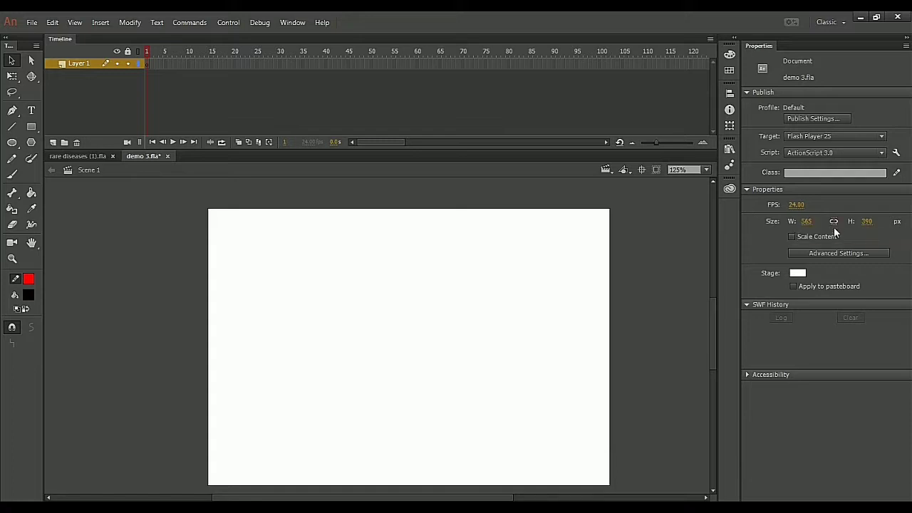
drag(806, 223, 866, 234)
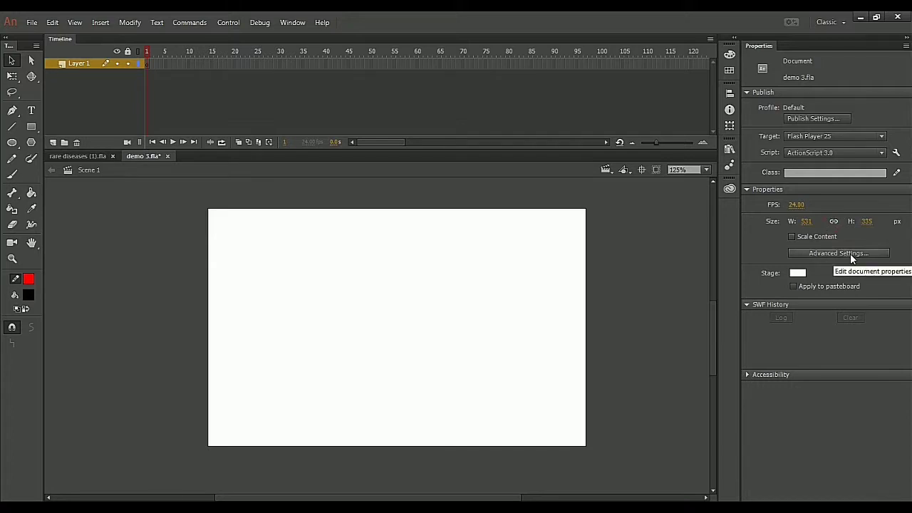
Review the unit and anchor options in the advanced document settings, keeping pixels as the unit.
click(851, 255)
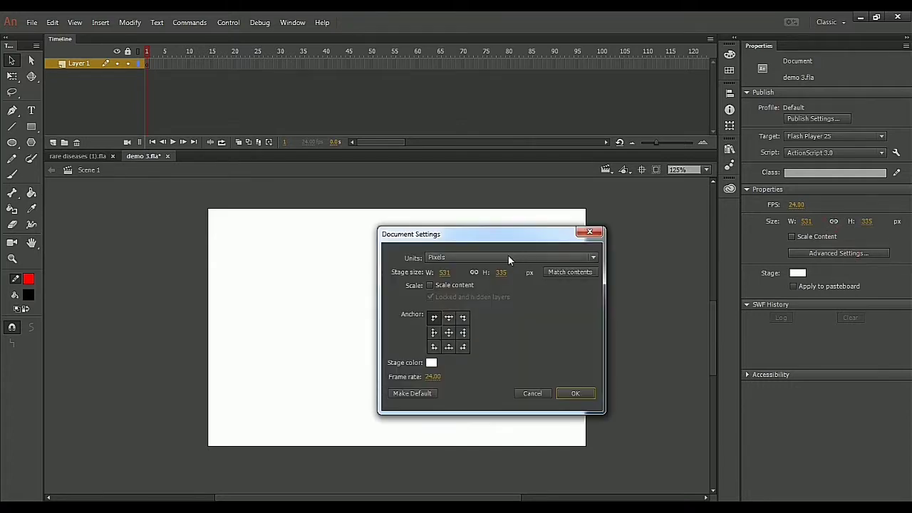
click(441, 258)
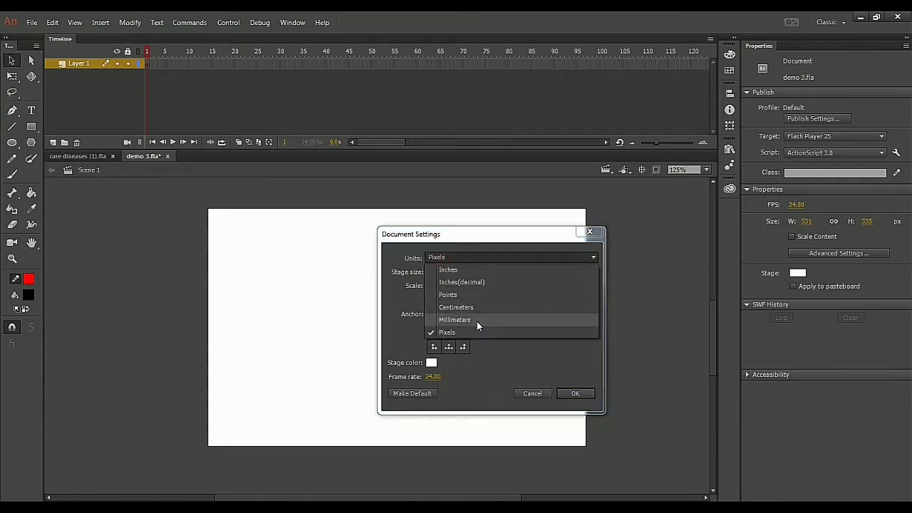
click(499, 350)
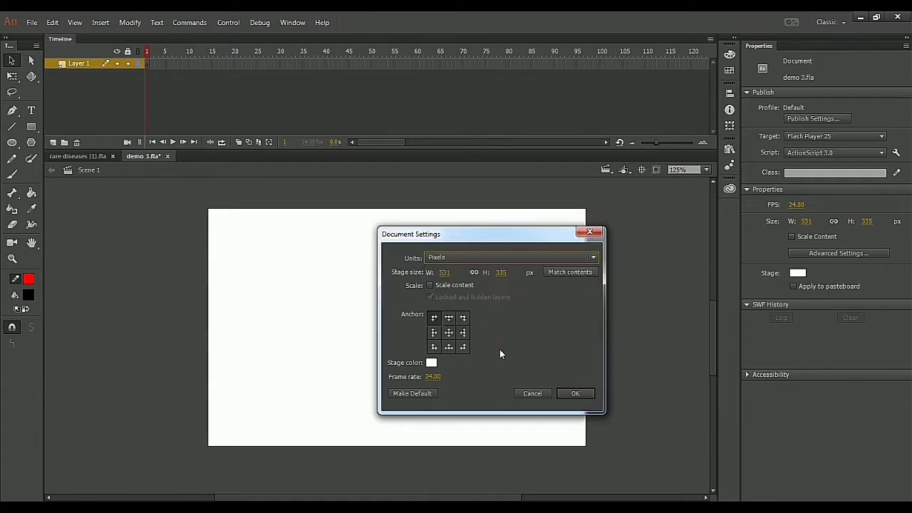
click(434, 319)
click(449, 332)
click(576, 396)
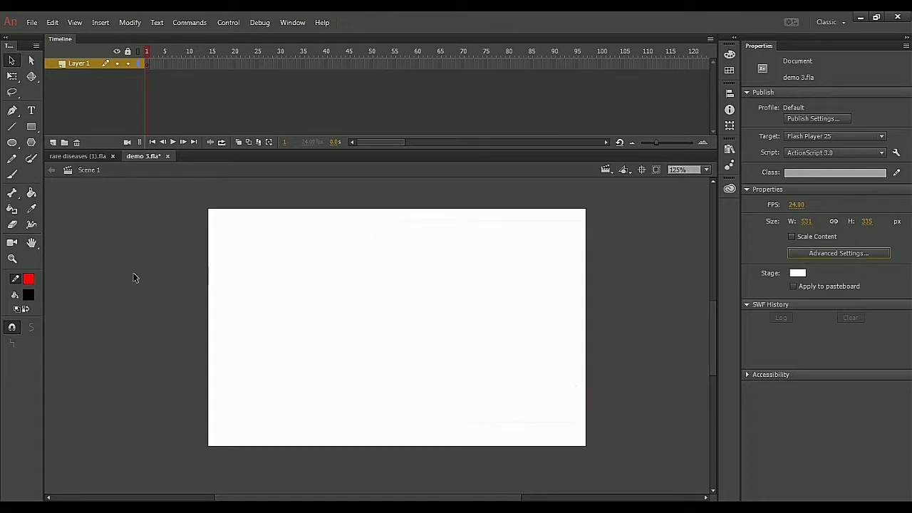
Draw a black square with a red outline, about 125 px wide, near mid-stage and convert it to a movie clip symbol.
click(31, 126)
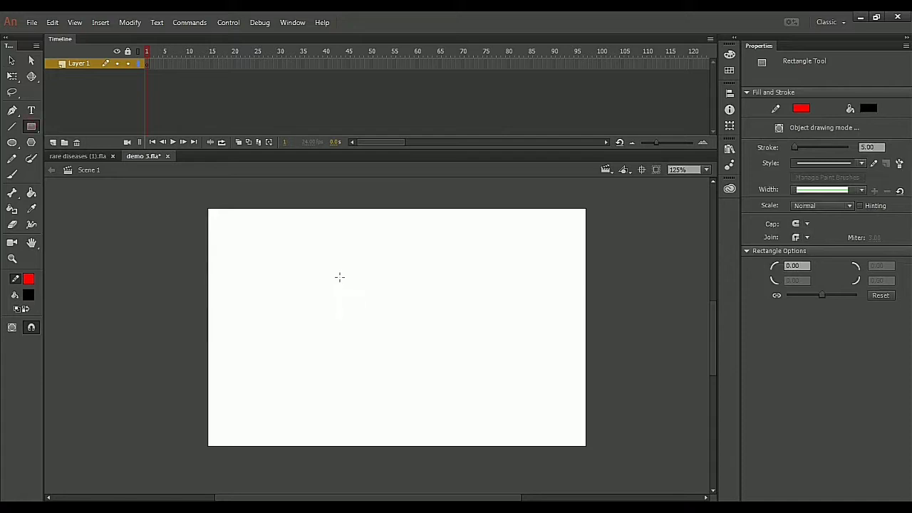
drag(340, 277, 429, 365)
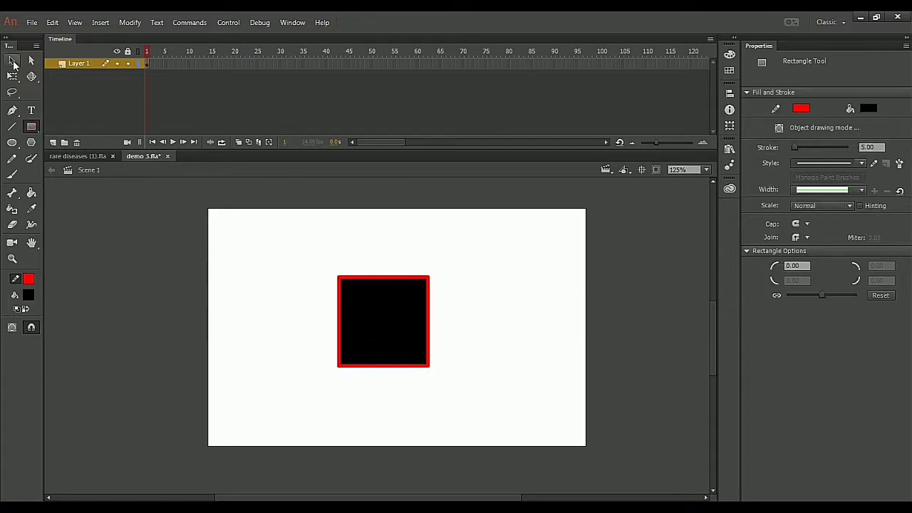
click(15, 64)
drag(306, 256, 474, 422)
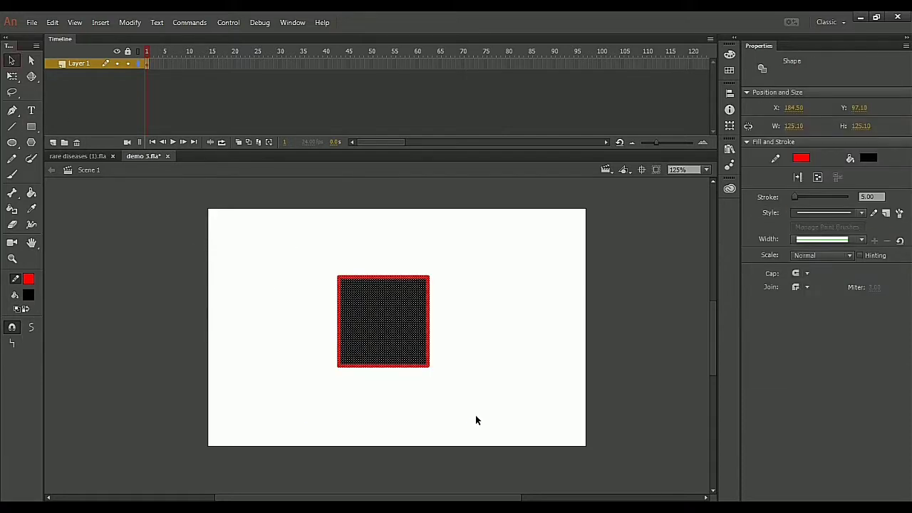
key(F8)
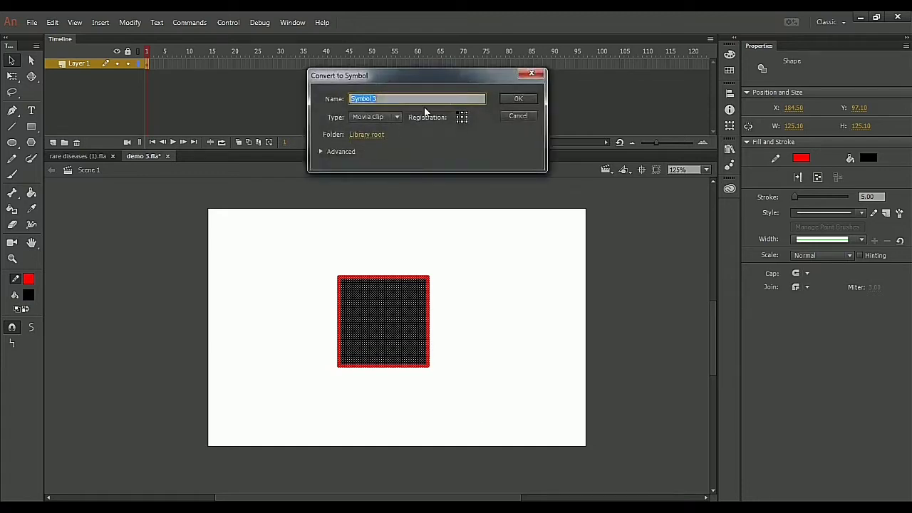
click(517, 100)
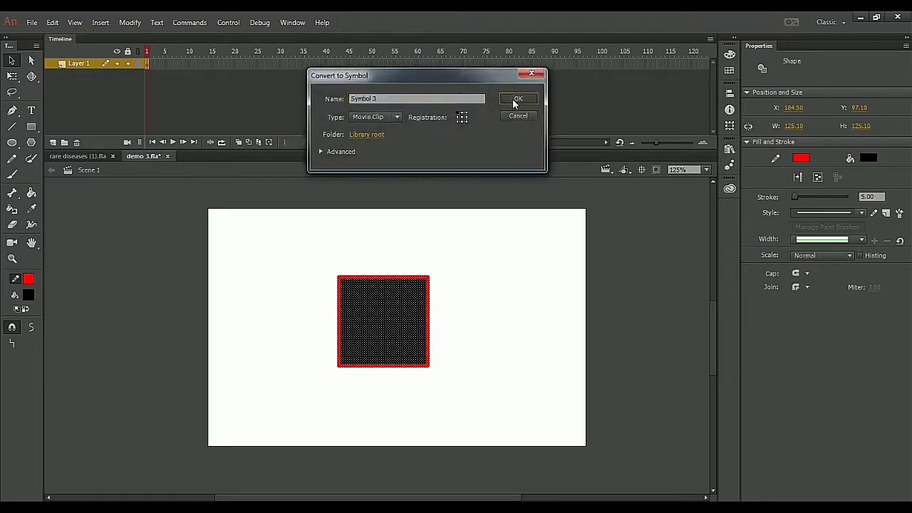
Open the square's symbol for editing and review the anchor options in the advanced document settings.
double_click(397, 308)
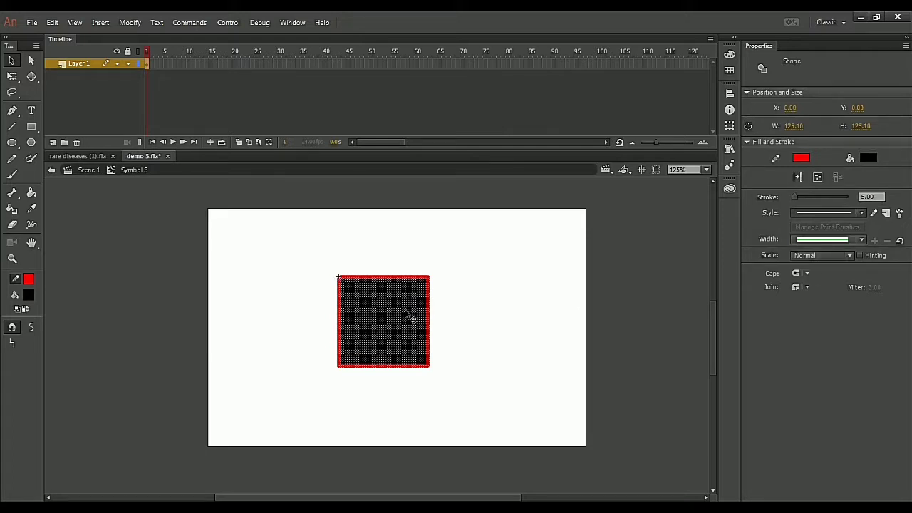
click(503, 319)
click(833, 254)
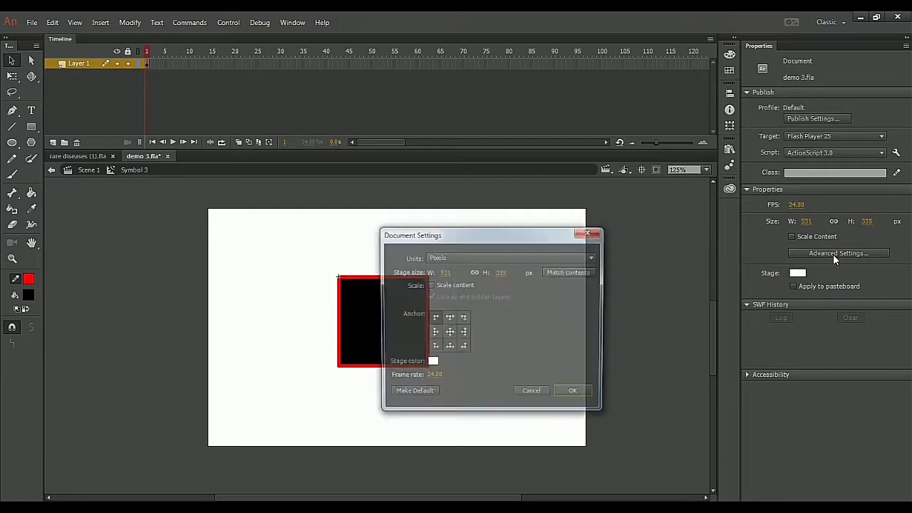
click(449, 332)
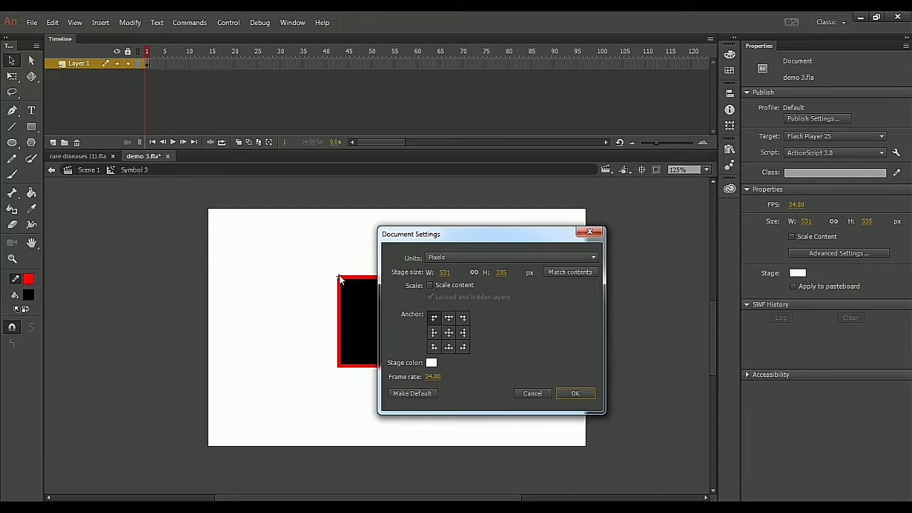
click(575, 393)
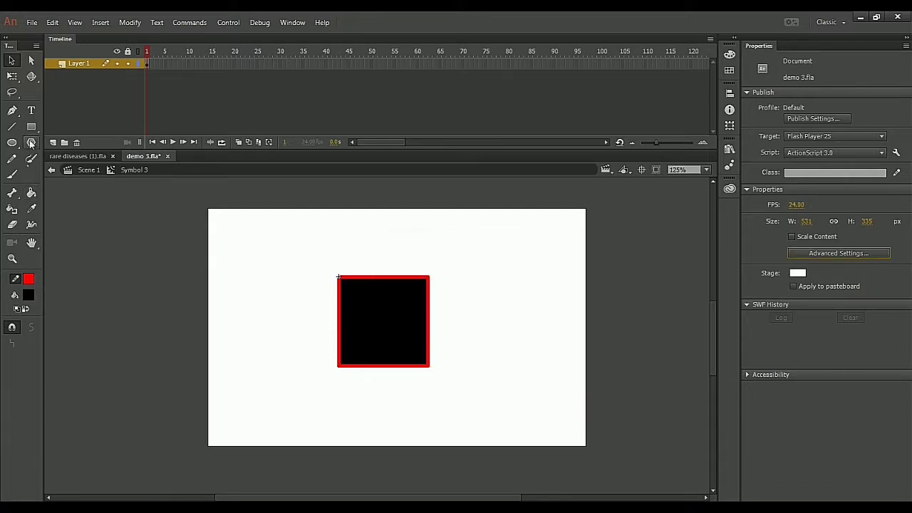
Draw a second square of about 121 by 117 px beside the first and convert it to a movie clip symbol.
click(32, 126)
mouse_move(230, 268)
mouse_down()
mouse_move(313, 370)
mouse_move(318, 353)
mouse_up()
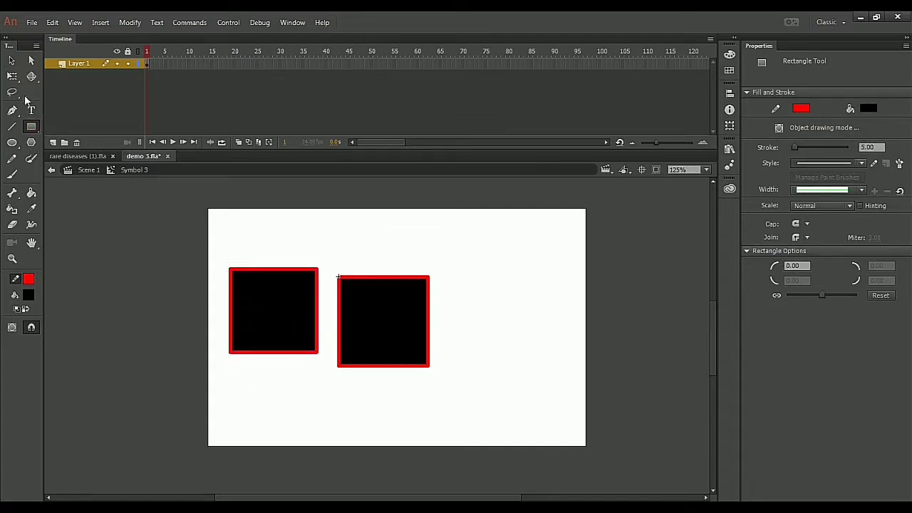
click(11, 60)
click(287, 319)
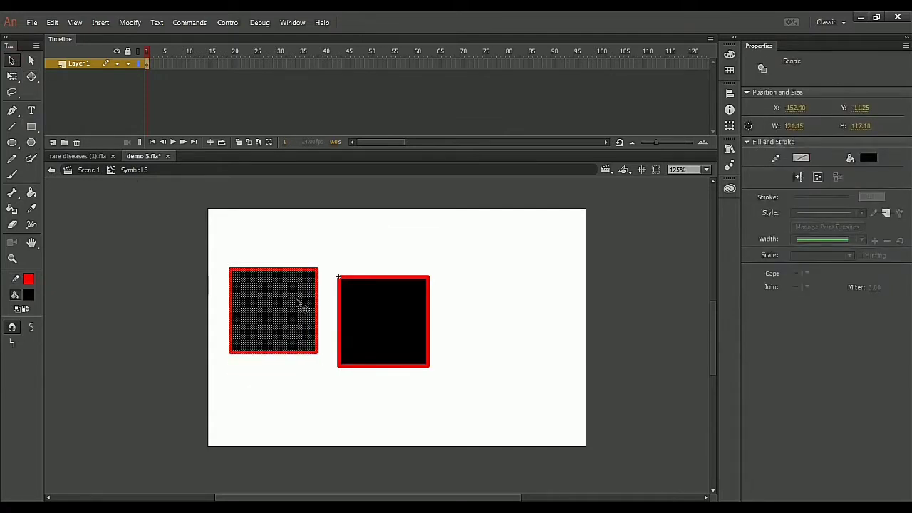
key(F8)
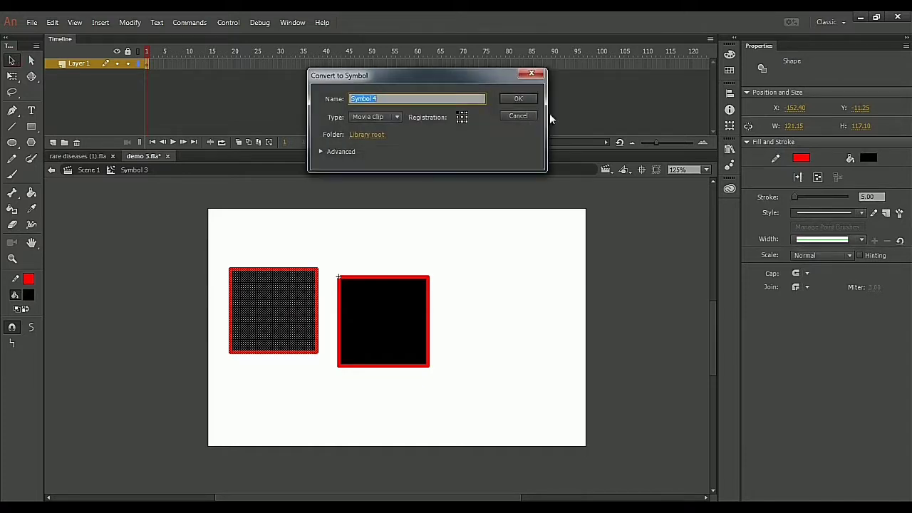
click(518, 100)
Place the second square over the first at its upper-left corner and scale it down to about 93 by 90 px.
drag(285, 306, 394, 315)
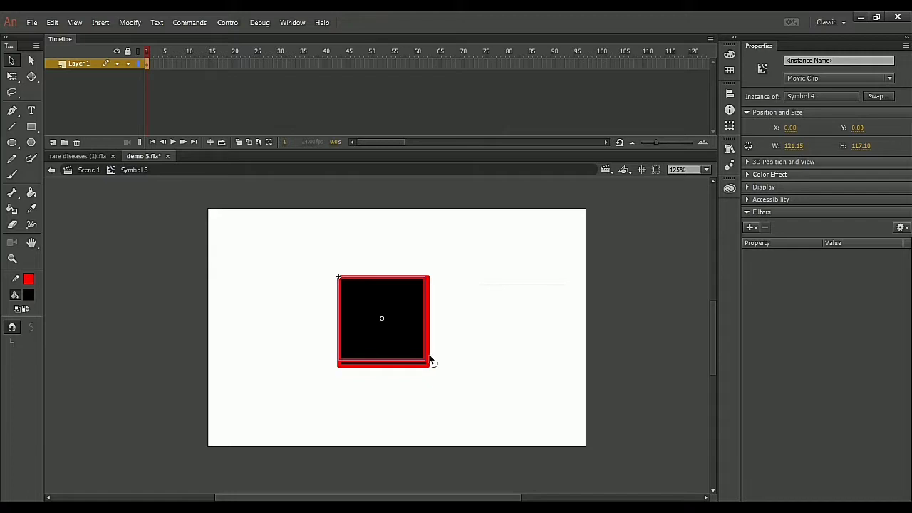
key(q)
drag(429, 361, 394, 320)
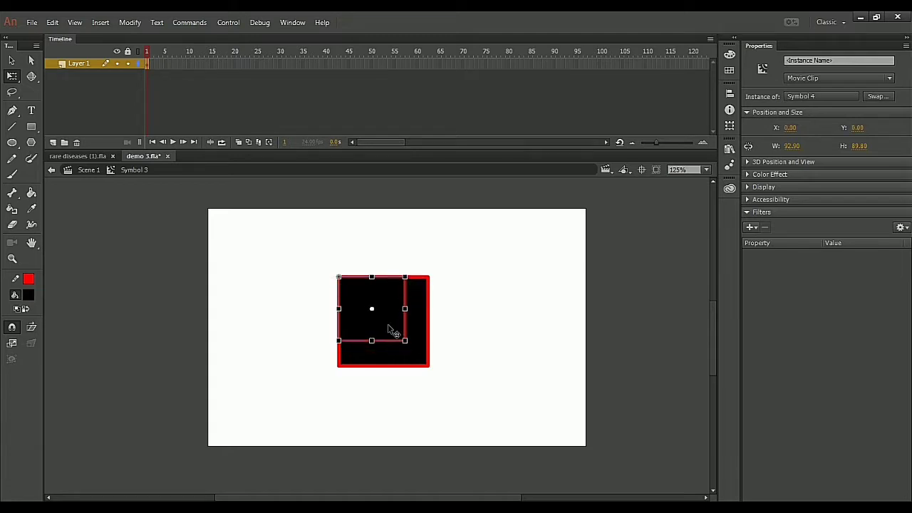
Add a smaller duplicate of the inner square sharing the same upper-left corner.
drag(405, 341, 373, 305)
click(449, 315)
click(483, 318)
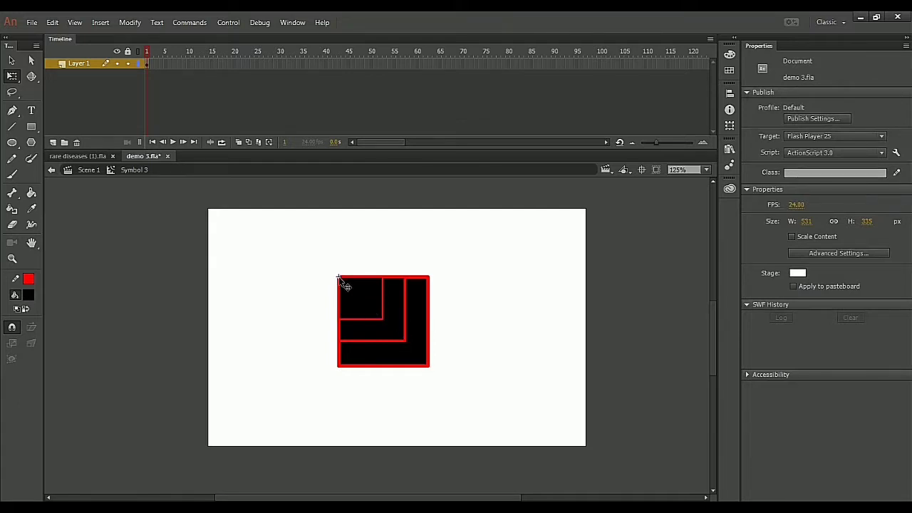
Align all three squares to the stage by their horizontal and vertical centers so they nest around the registration point.
drag(318, 270, 490, 389)
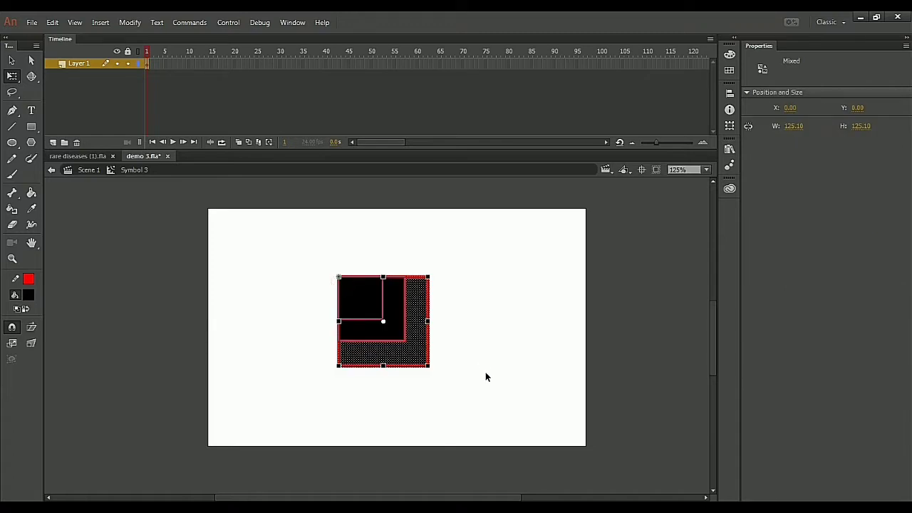
click(485, 369)
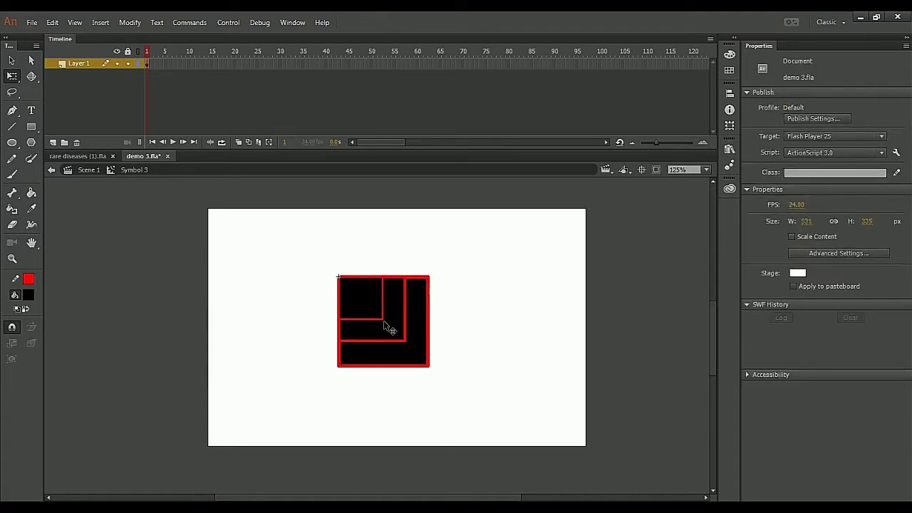
click(373, 310)
drag(311, 261, 512, 429)
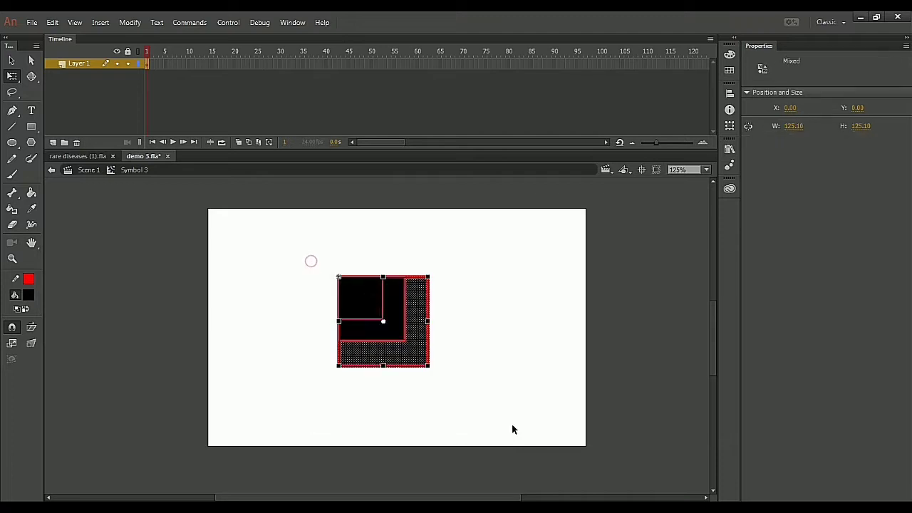
key(ctrl+equal)
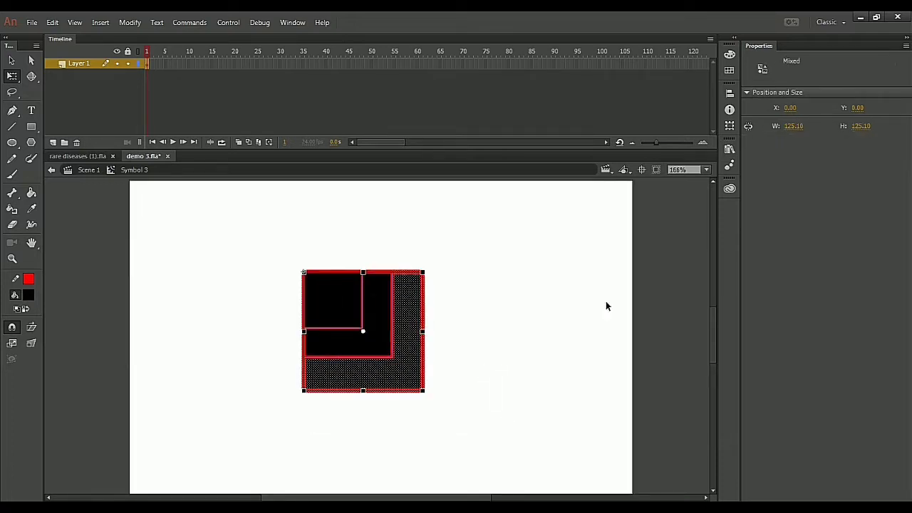
click(730, 93)
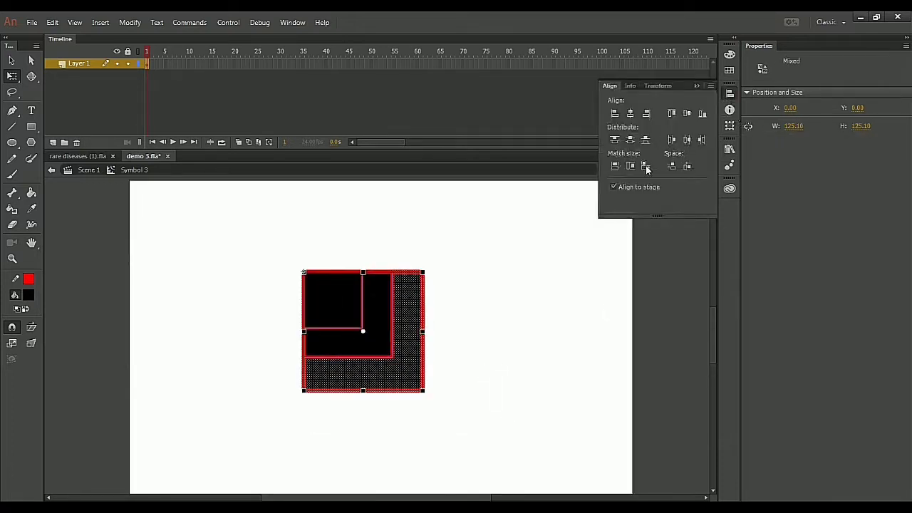
click(630, 114)
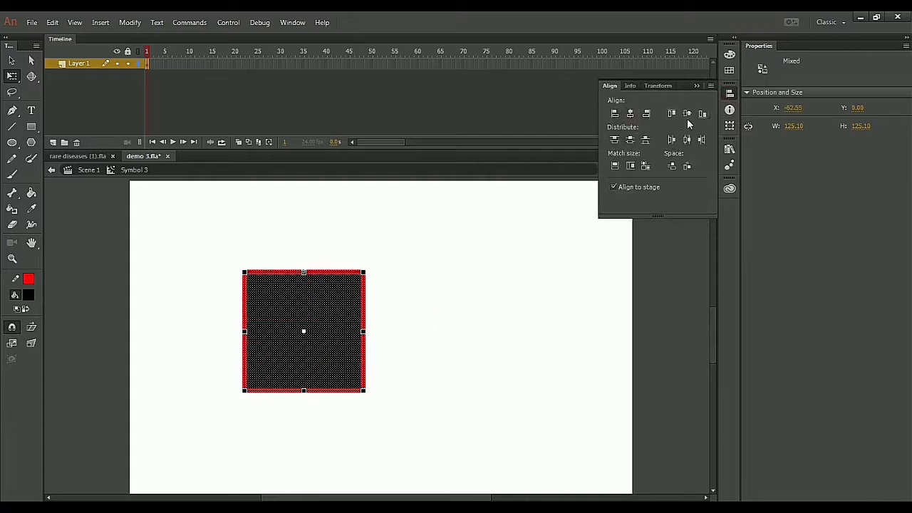
click(688, 115)
click(490, 261)
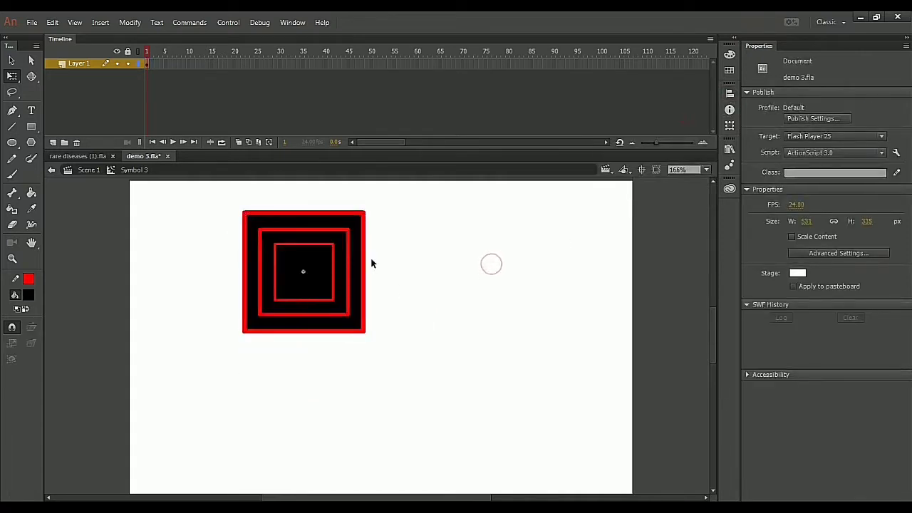
Align the right edges of all three squares to the symbol's registration point.
drag(397, 198, 222, 362)
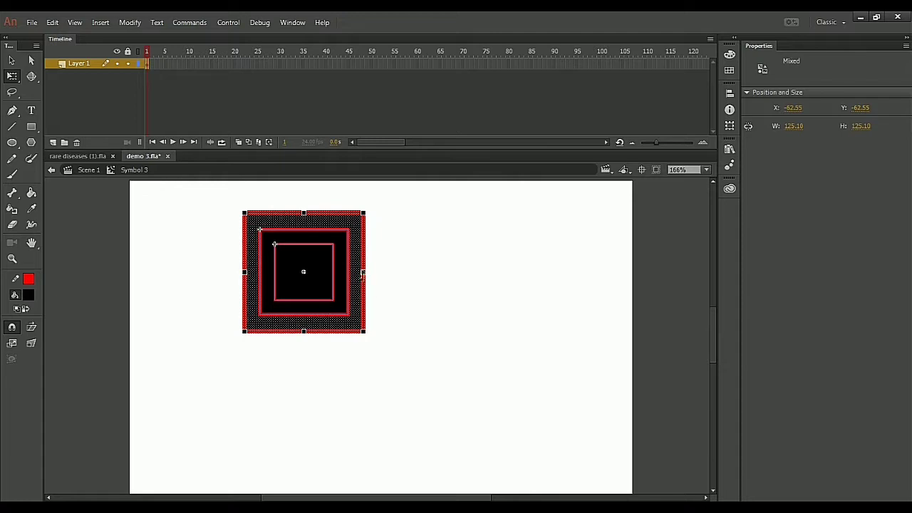
click(730, 93)
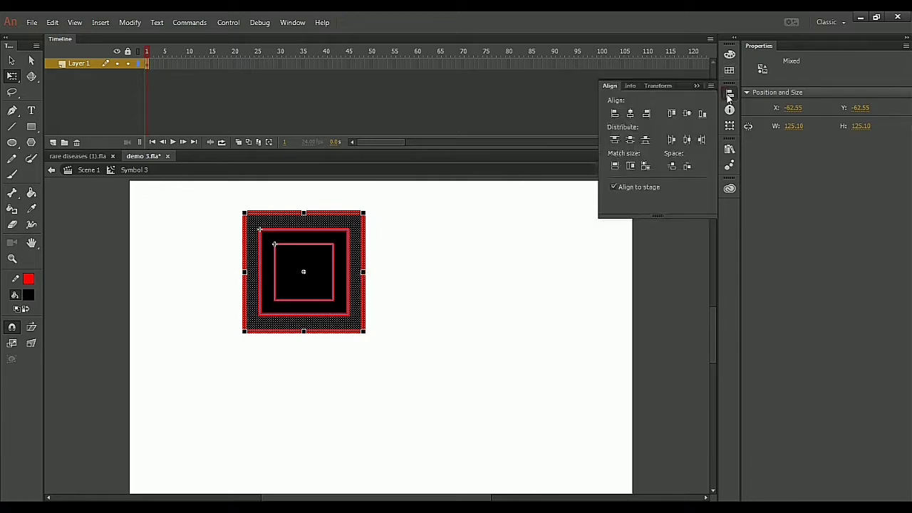
click(646, 113)
click(325, 313)
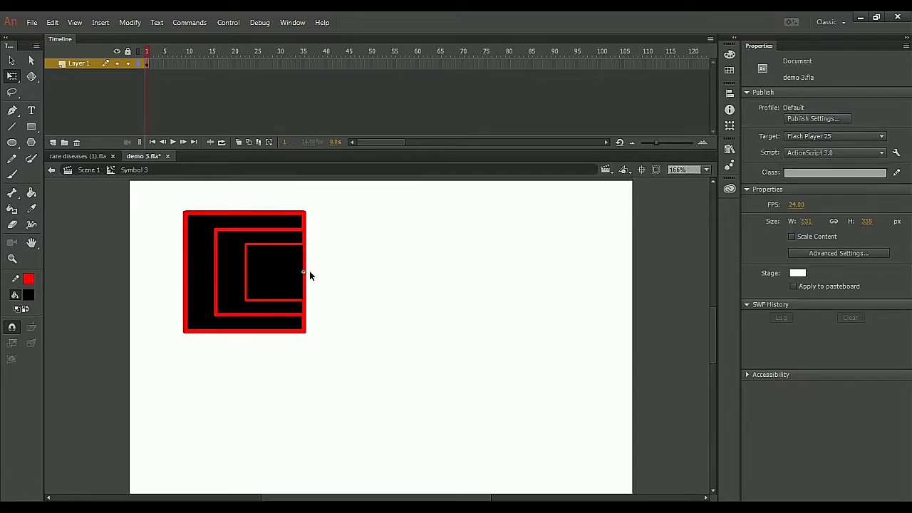
Delete all the squares inside the symbol and clear the remaining symbol instance from the main scene.
drag(351, 192, 157, 365)
key(Delete)
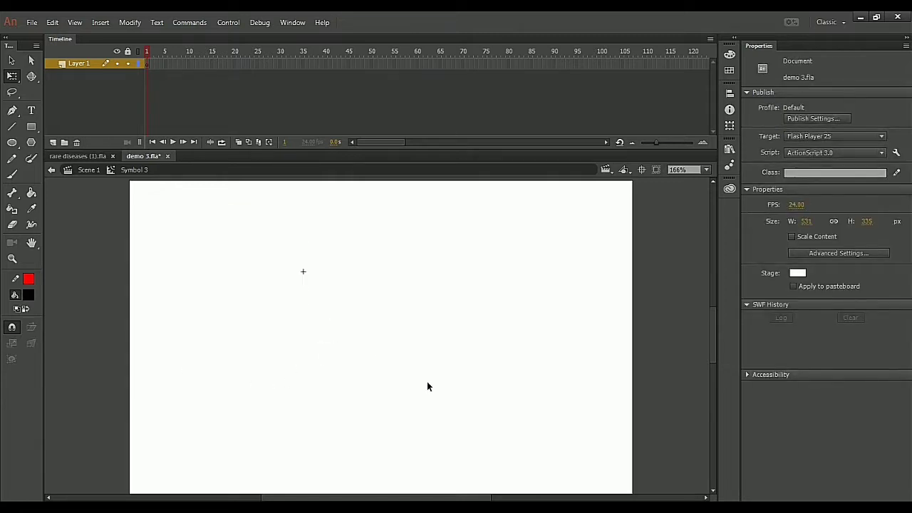
double_click(235, 239)
drag(218, 214, 432, 429)
key(Delete)
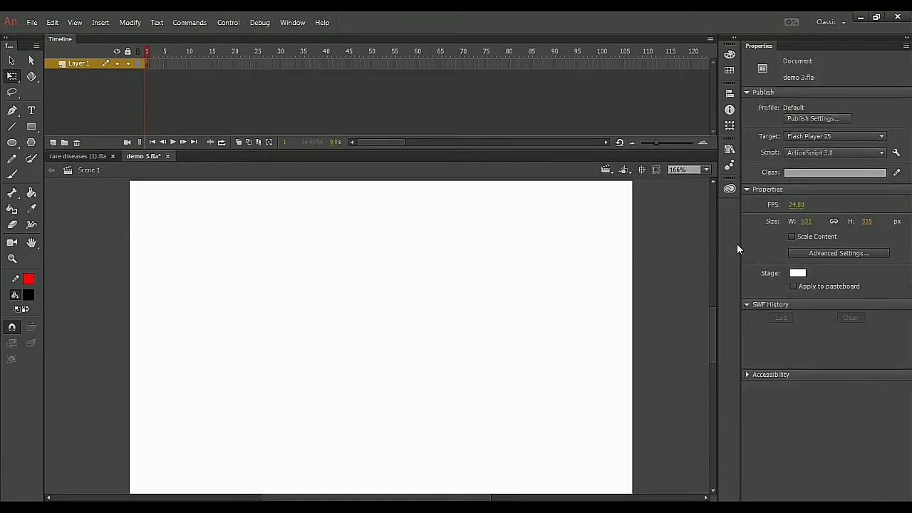
Set the stage background color to gray #999999.
click(798, 273)
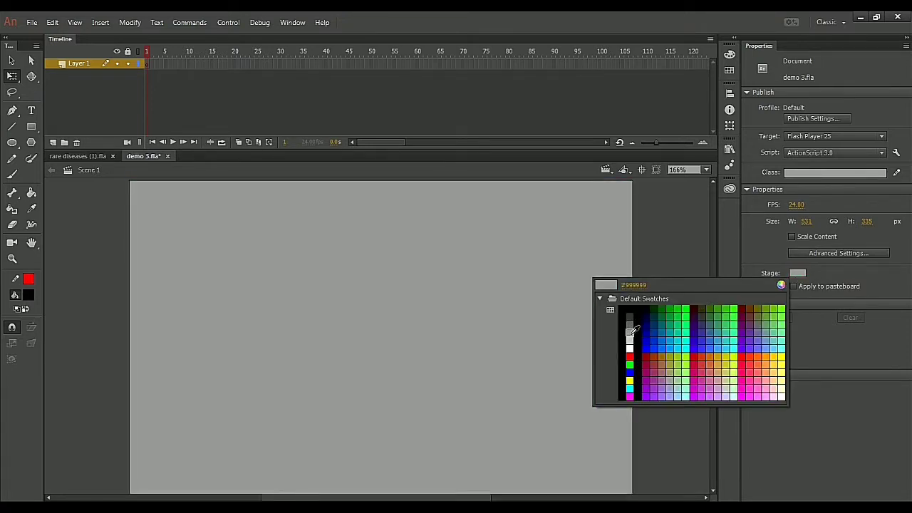
click(628, 333)
click(874, 281)
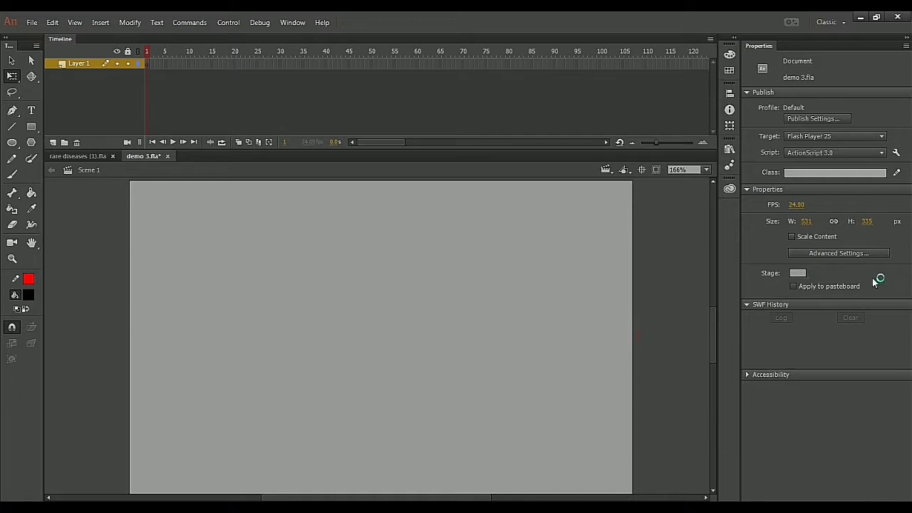
Collapse the SWF History section and review the document's Accessibility options.
click(841, 275)
click(748, 306)
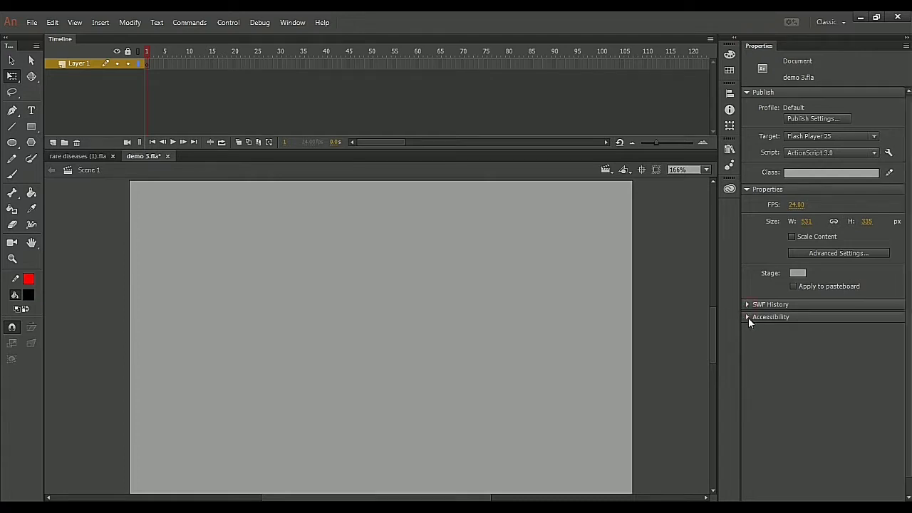
click(749, 318)
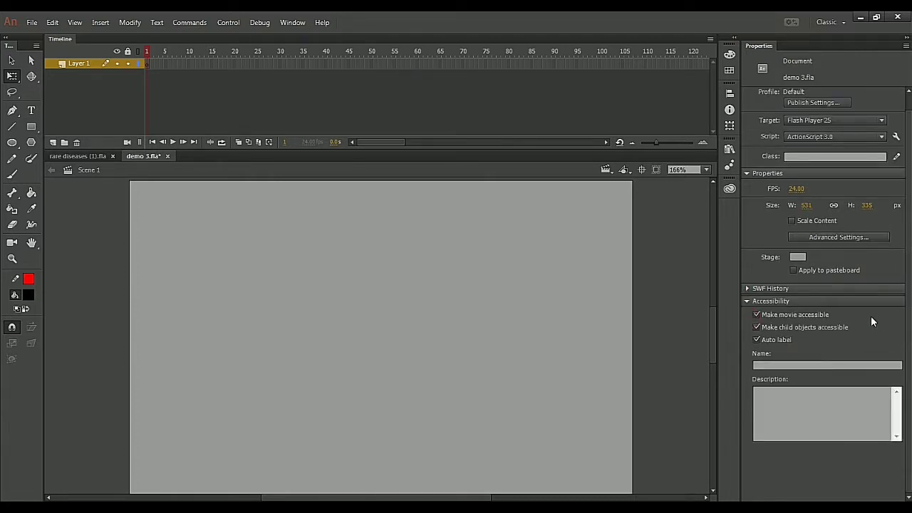
click(747, 302)
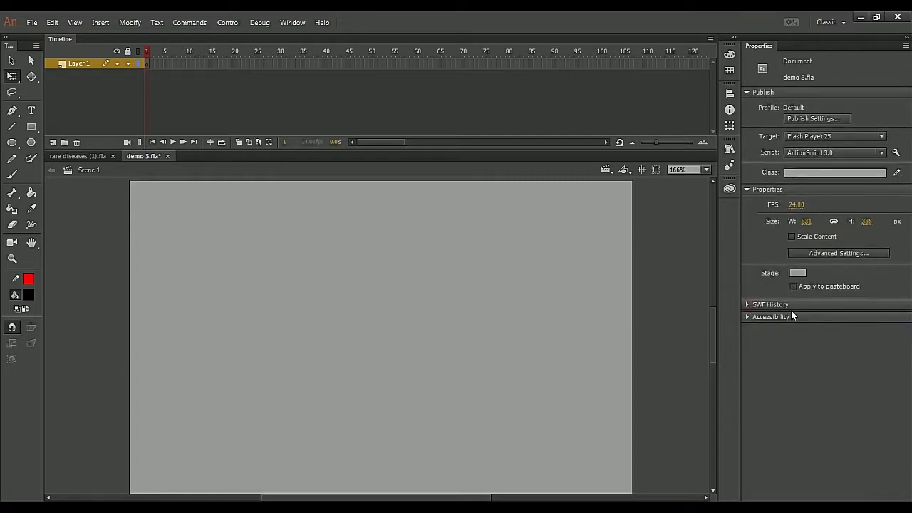
Open the publish settings, show the HTML Wrapper options, and keep Flash Player 25 as the target.
click(813, 118)
click(326, 164)
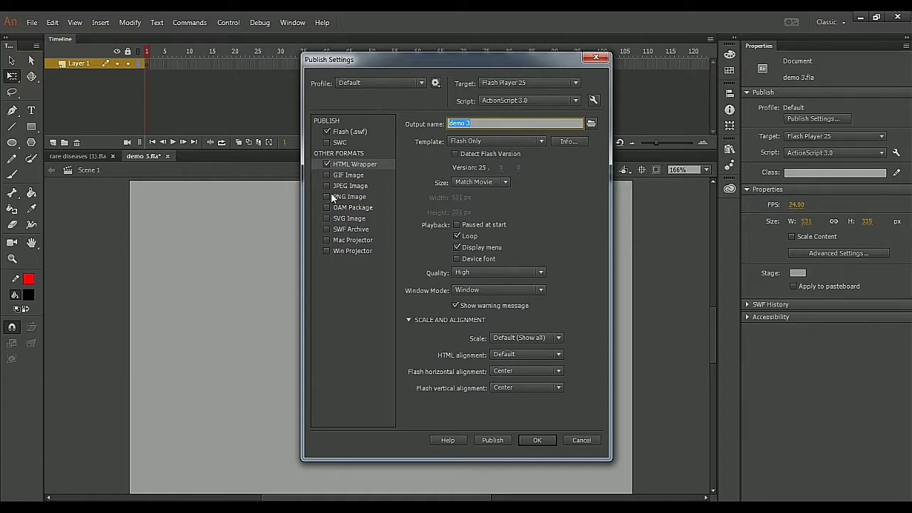
click(535, 82)
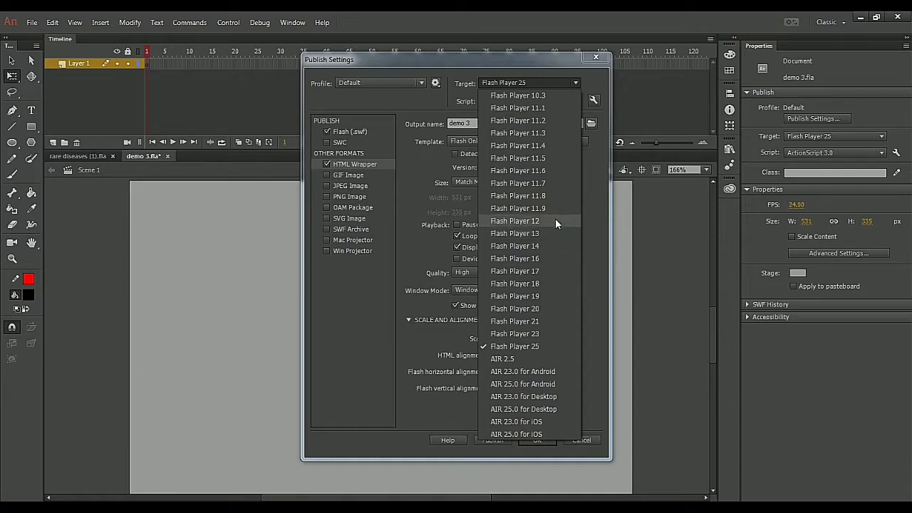
click(549, 345)
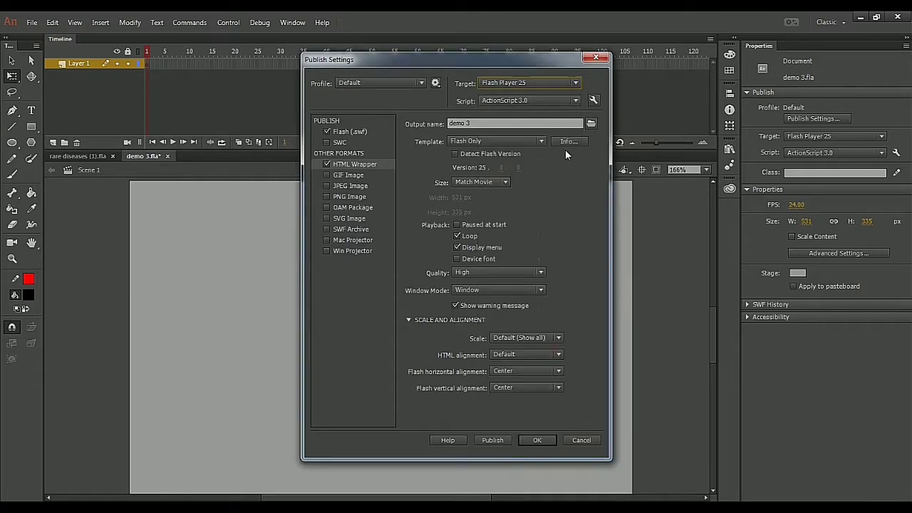
Inspect the script choices, the advanced ActionScript 3.0 settings and the output file's publish destination without changing them.
click(558, 100)
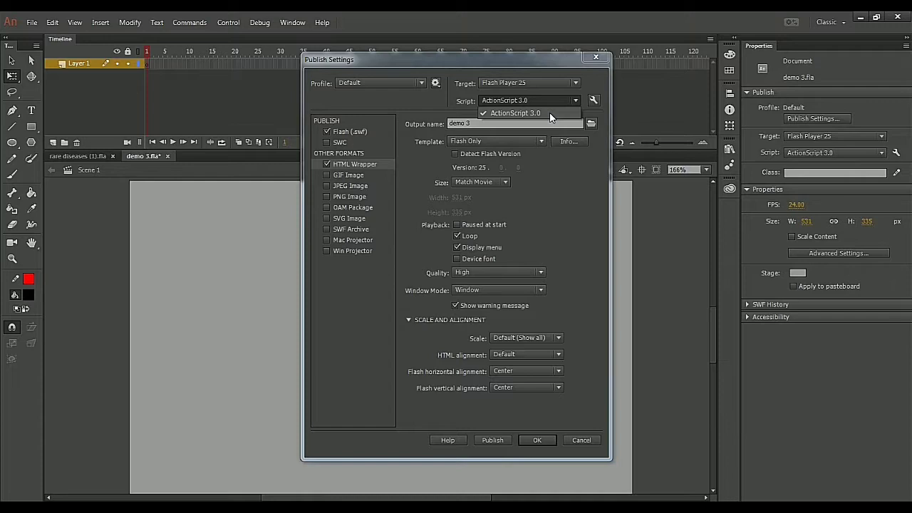
click(595, 102)
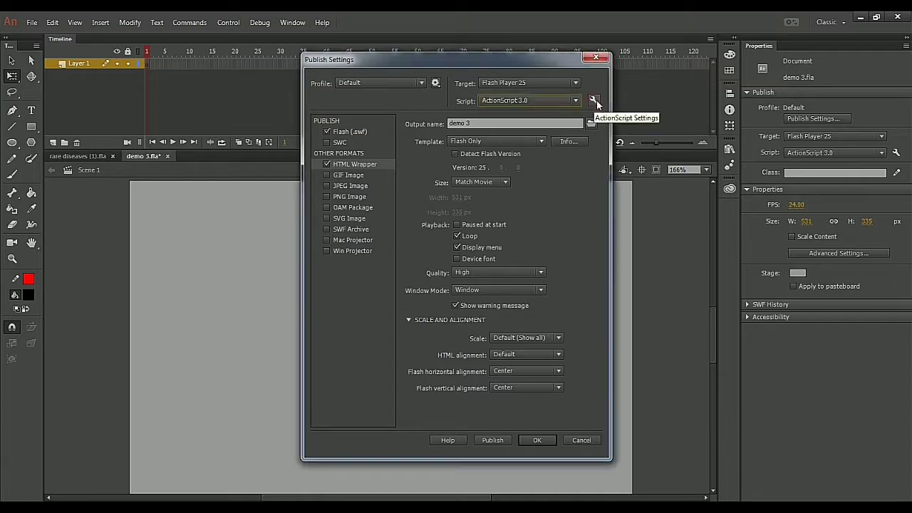
click(594, 100)
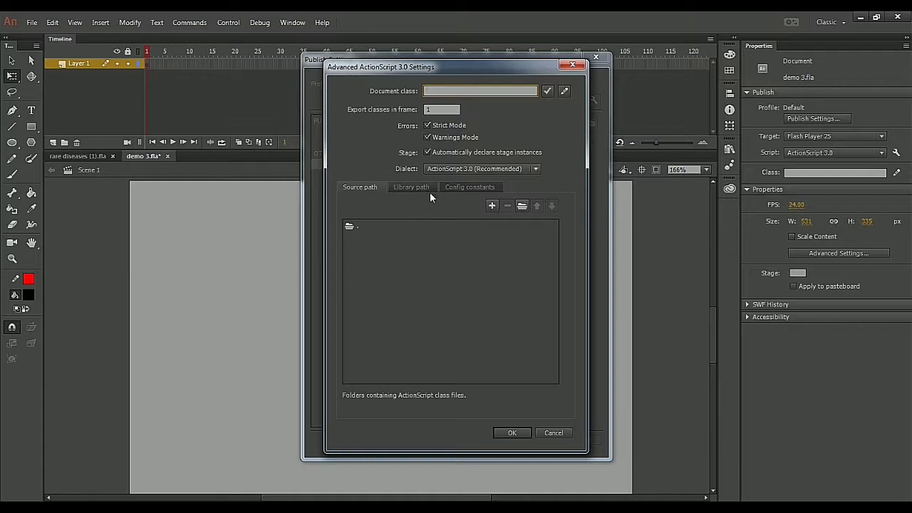
click(553, 432)
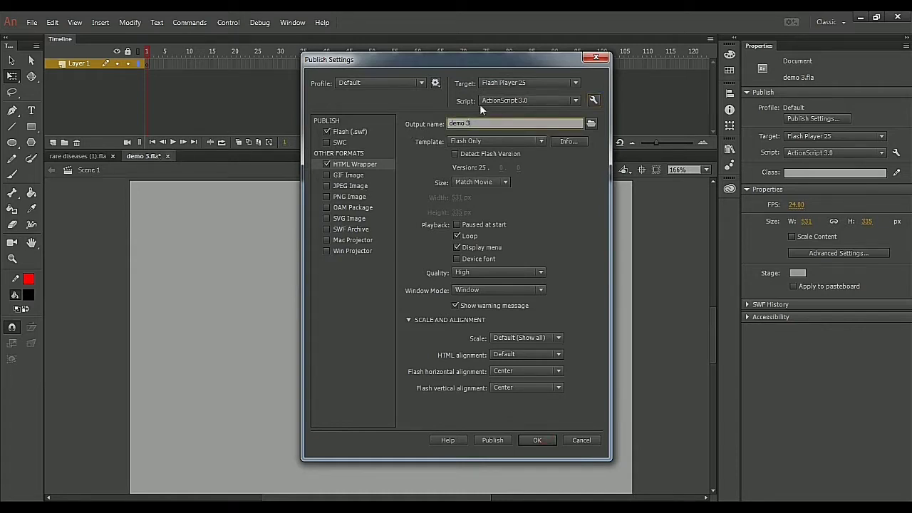
click(591, 124)
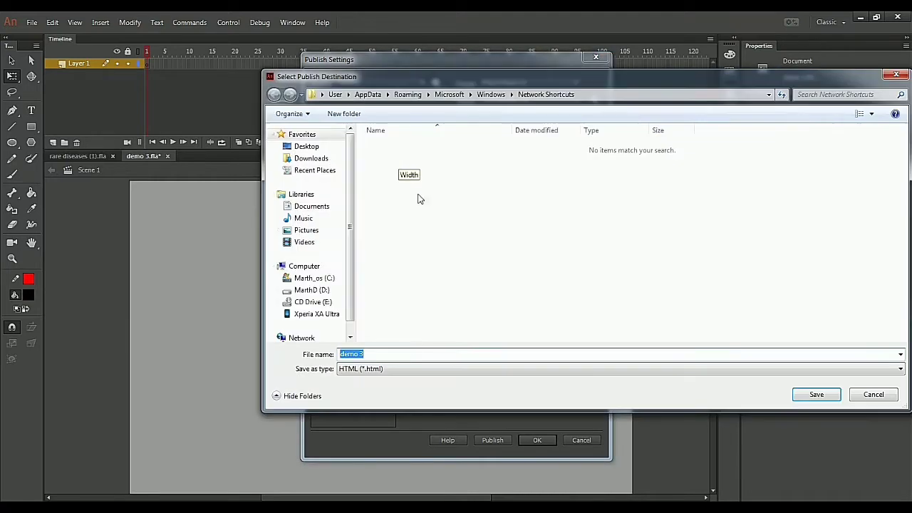
click(872, 394)
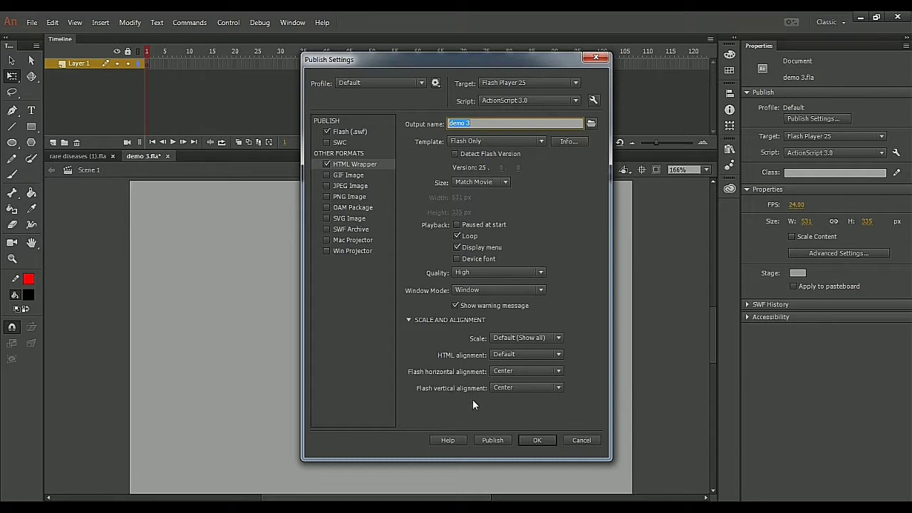
Turn off HTML Wrapper output and show the Flash (.swf) publish options.
click(328, 164)
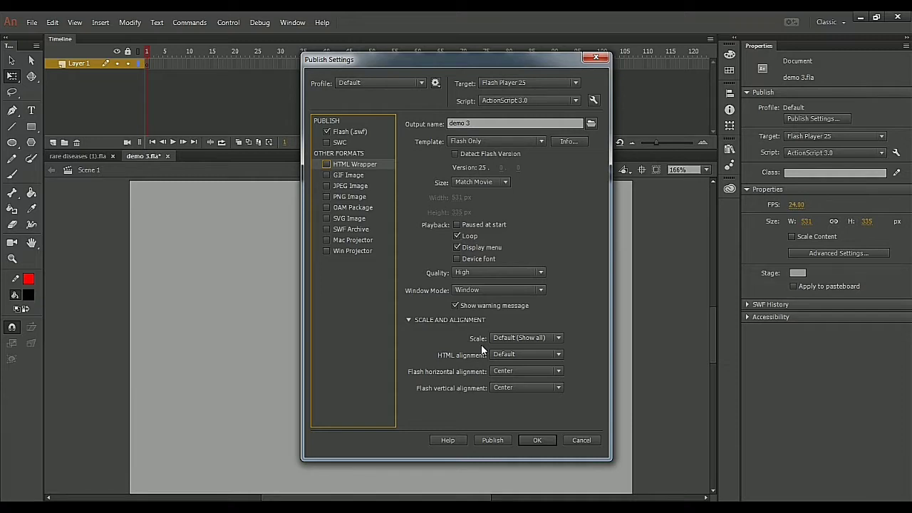
click(345, 131)
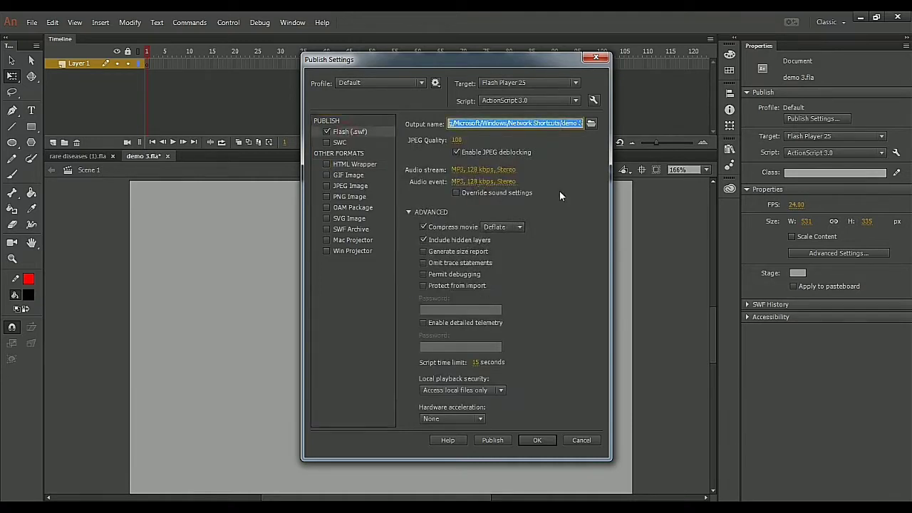
Try a JPEG quality of 80 for the Flash output and set it back to 100.
click(457, 139)
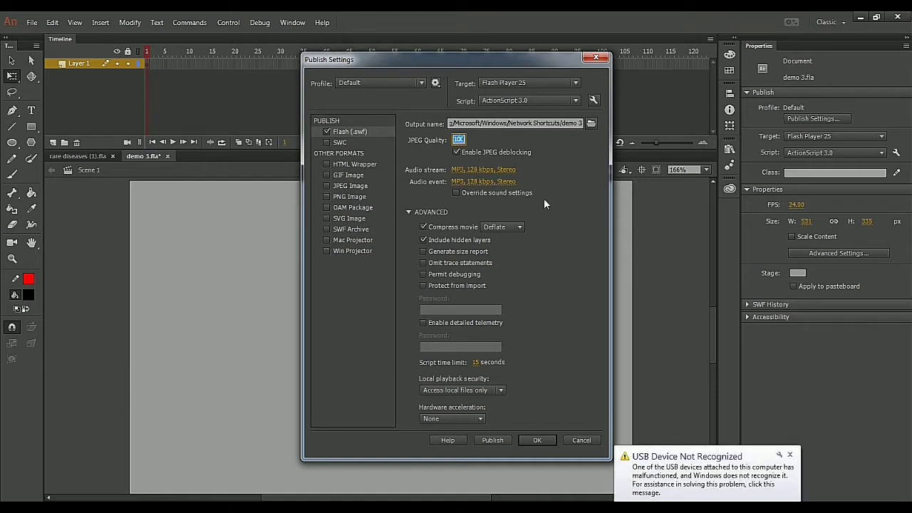
click(790, 454)
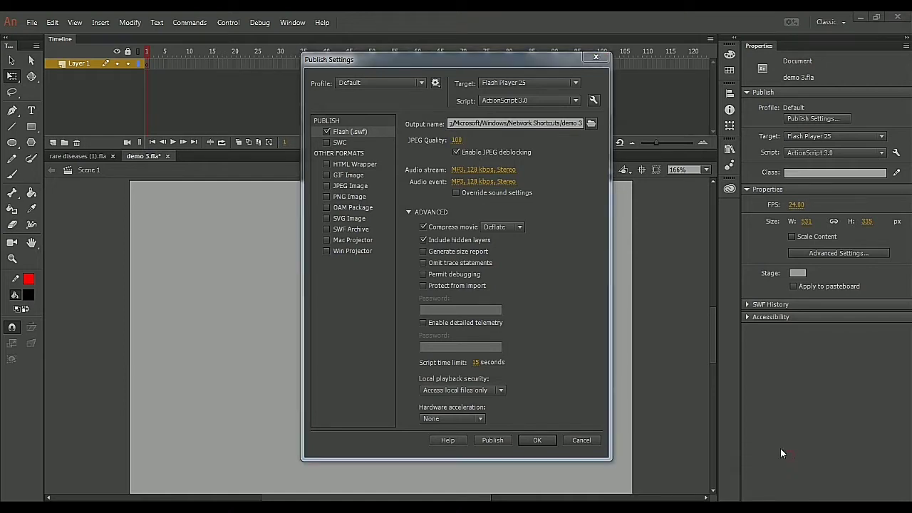
click(459, 140)
text(80)
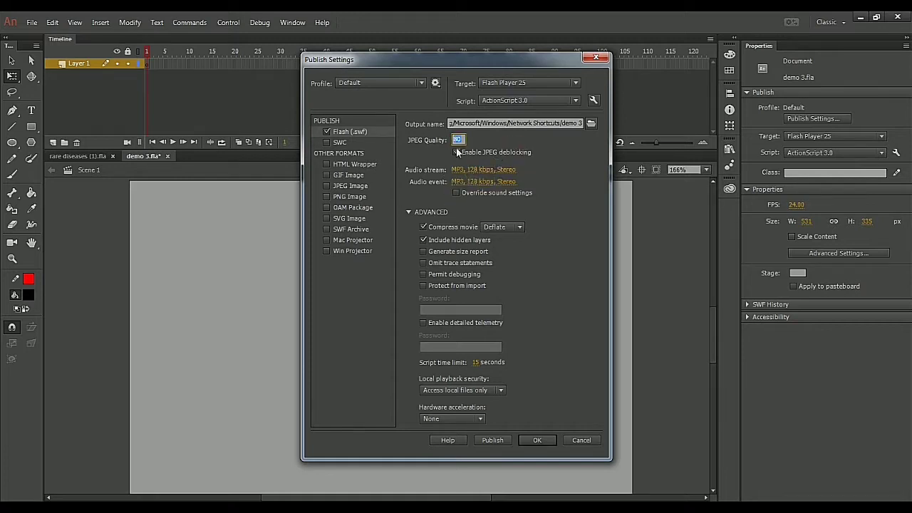
text(100)
Try the Disable compression option in the audio stream's sound settings and switch back to MP3.
click(470, 171)
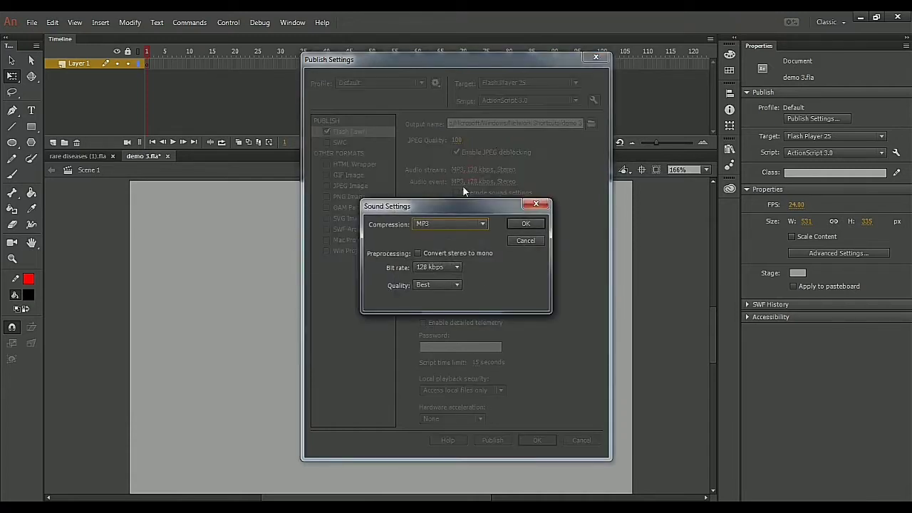
click(455, 223)
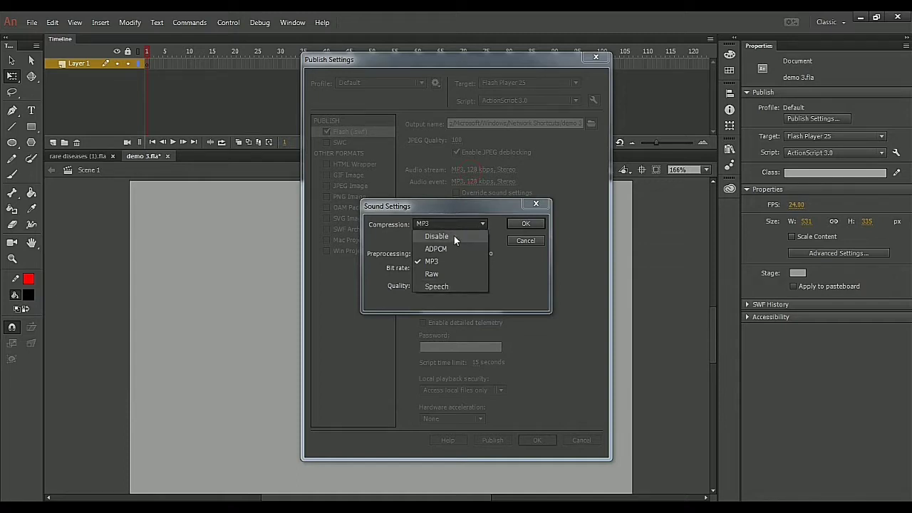
click(455, 236)
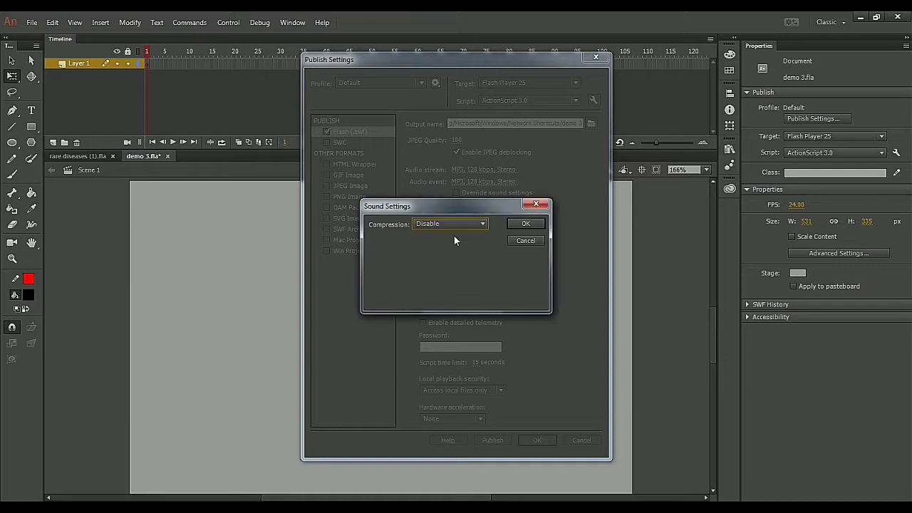
click(461, 223)
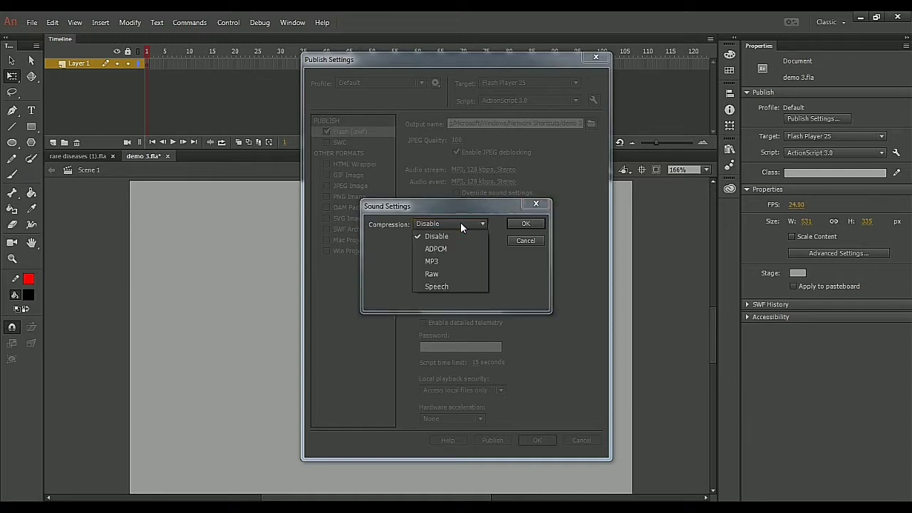
click(455, 262)
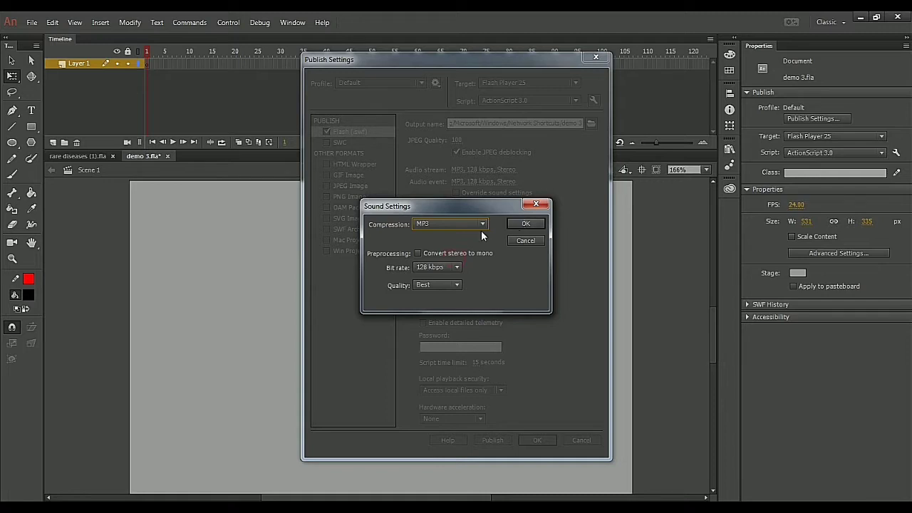
Review the audio stream's stereo-to-mono conversion, bit rate and quality options, accepting stereo, 128 kbps and Best.
click(417, 255)
click(418, 255)
click(418, 255)
click(439, 268)
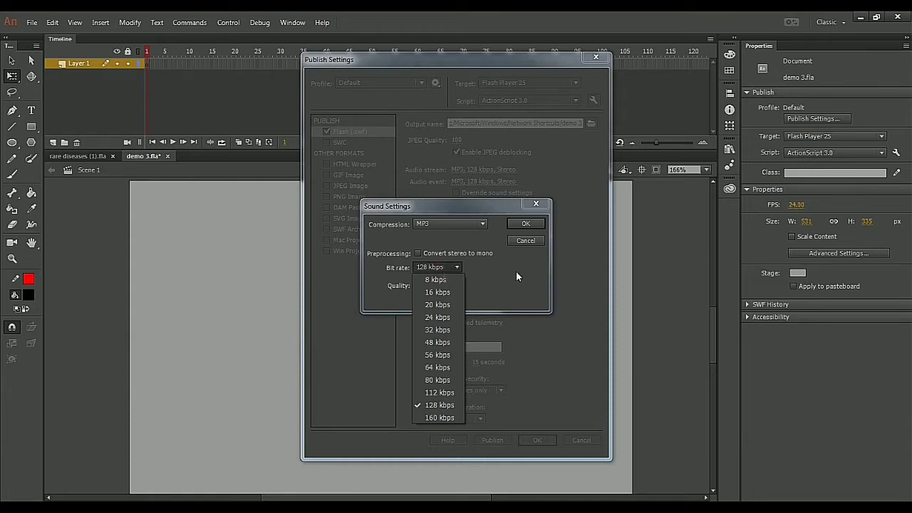
click(517, 273)
click(441, 268)
click(494, 289)
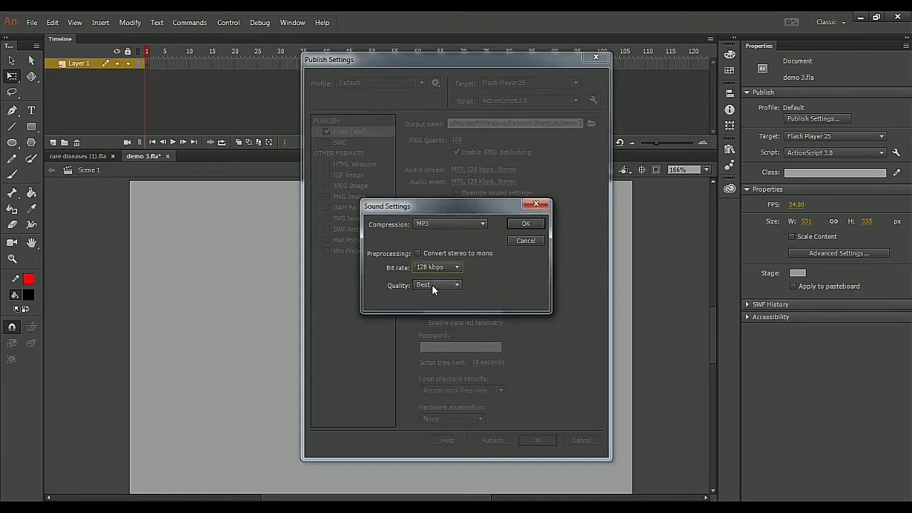
click(432, 285)
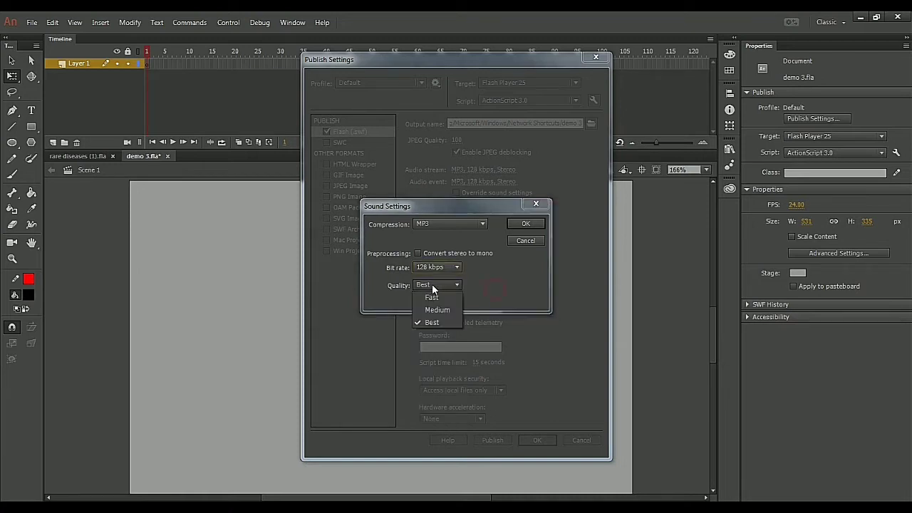
click(437, 323)
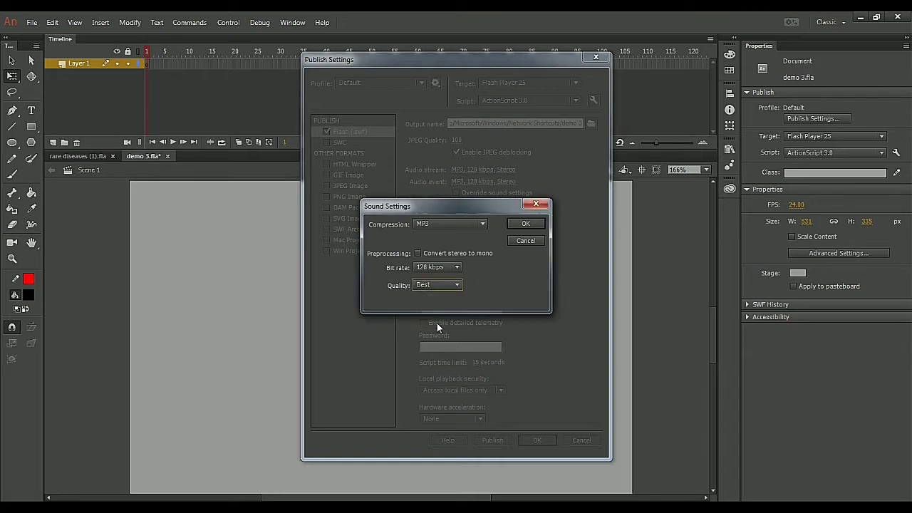
click(526, 224)
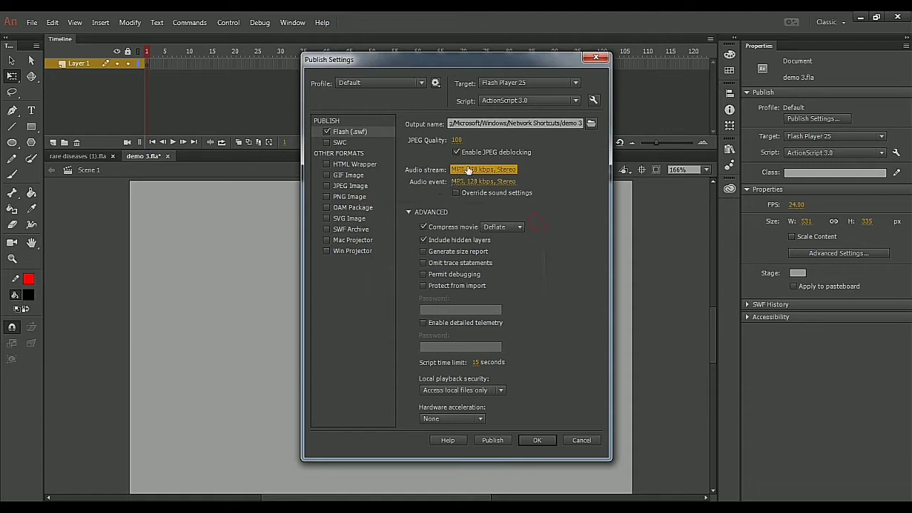
Review the audio event's sound settings and the movie compression methods, keeping Deflate.
click(489, 183)
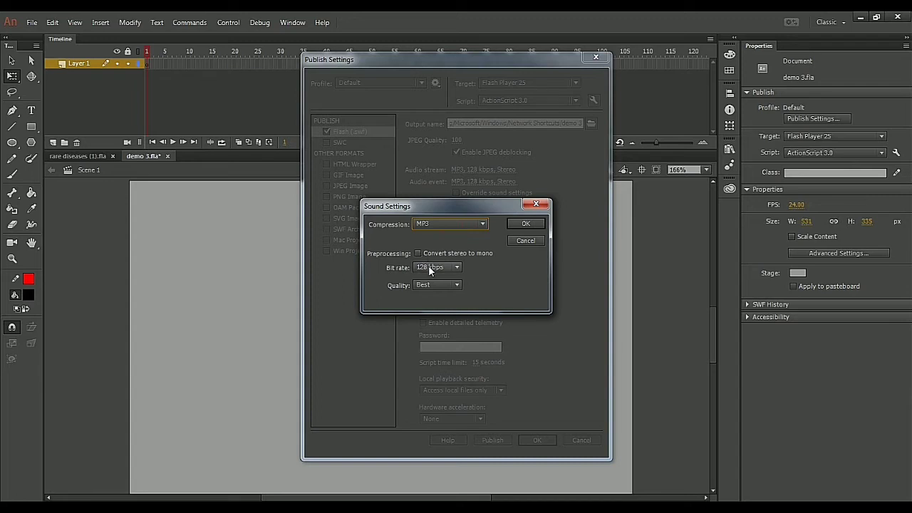
click(527, 224)
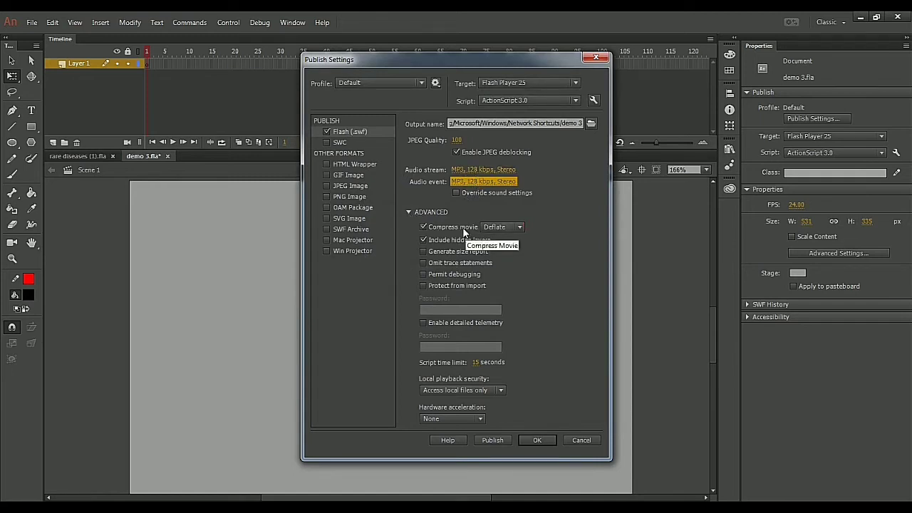
click(500, 228)
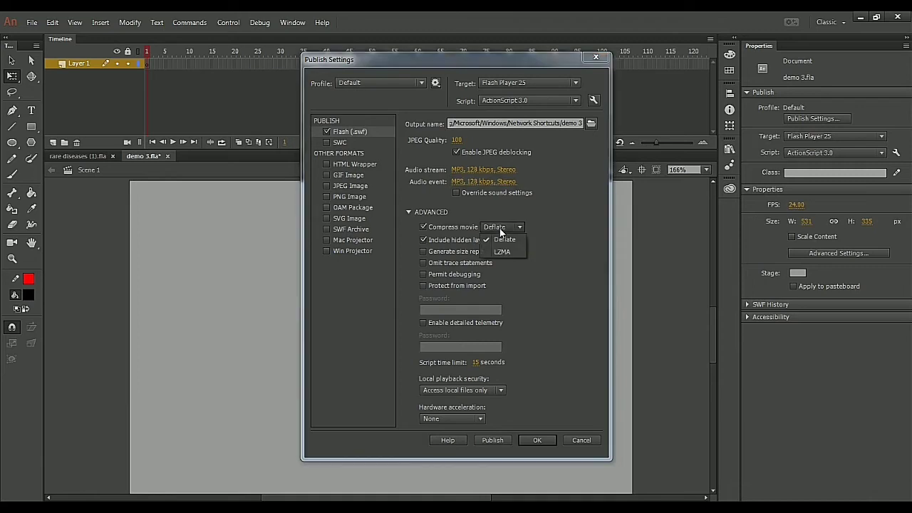
click(503, 239)
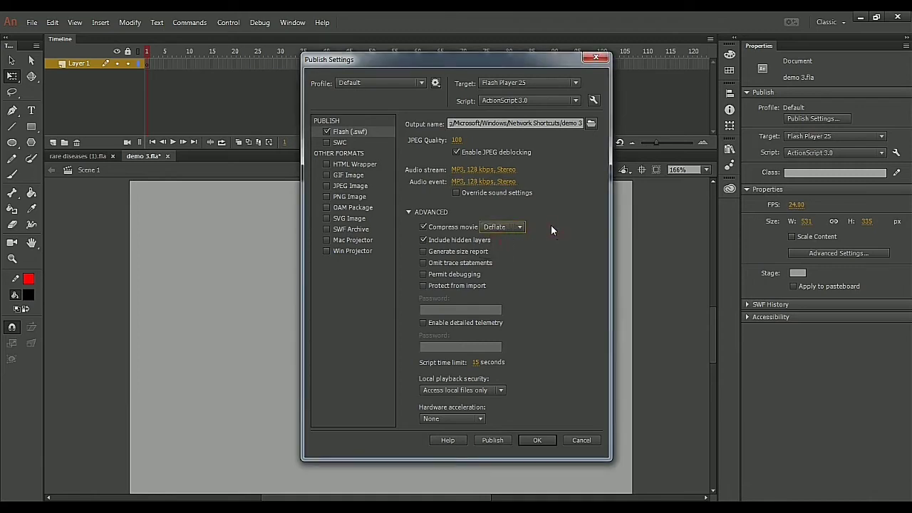
click(499, 227)
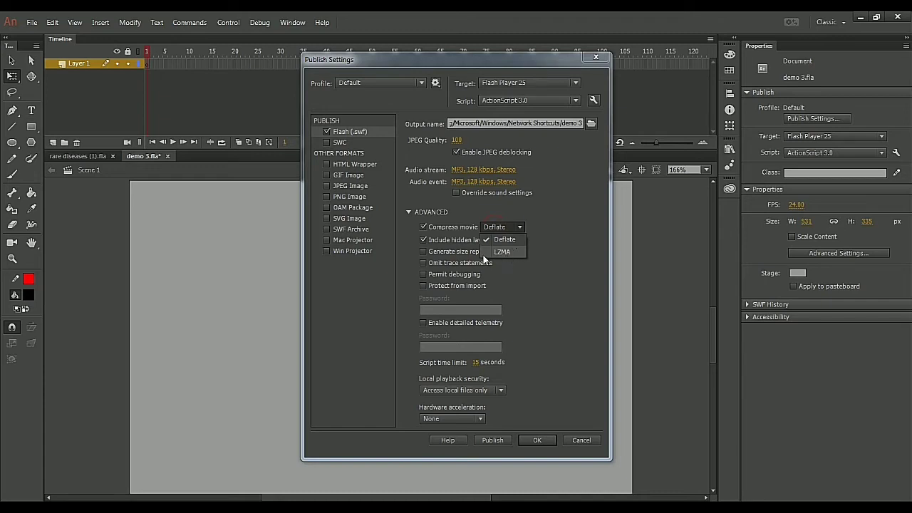
click(547, 256)
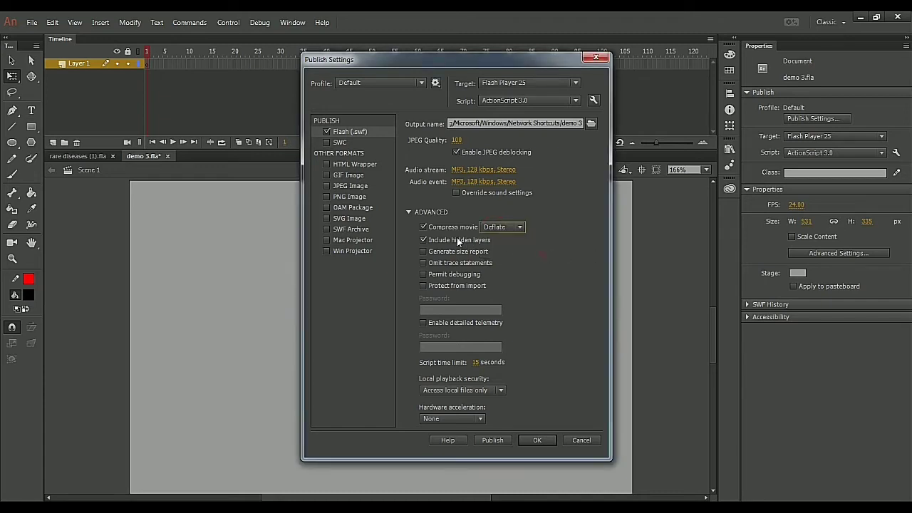